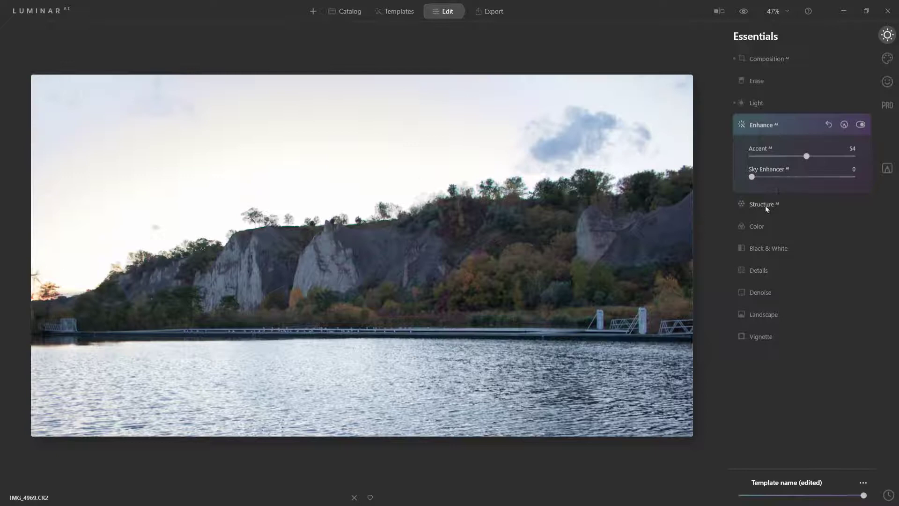
Set the Structure Amount to 26 and the Landscape values to Dehaze 21, Golden Hour 23 and Foliage Enhancer 36.
{"action": "left_click_drag", "start_coordinate": [801, 182], "coordinate": [818, 181]}
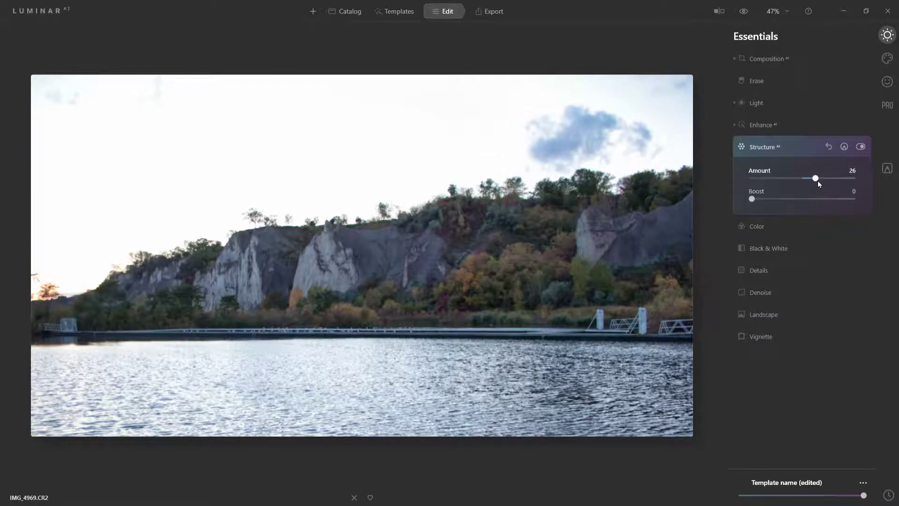
{"action": "left_click", "coordinate": [763, 315]}
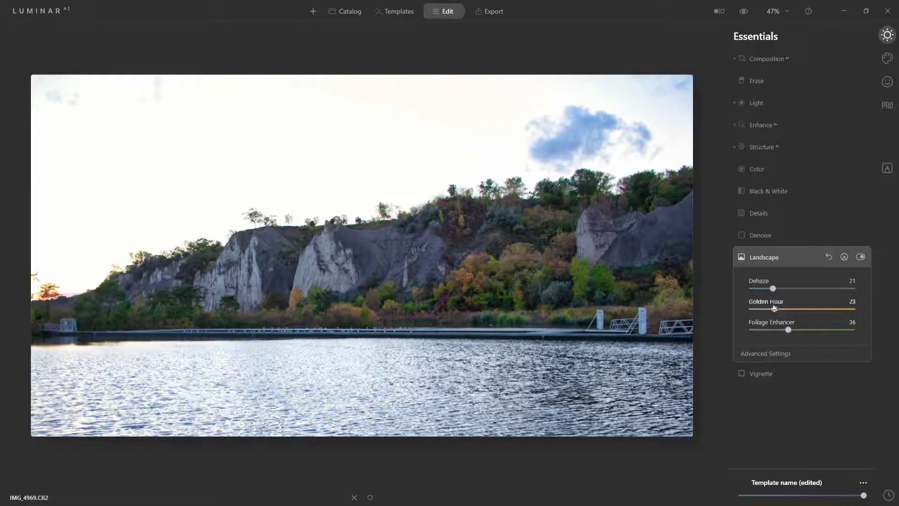
{"action": "left_click", "coordinate": [782, 258]}
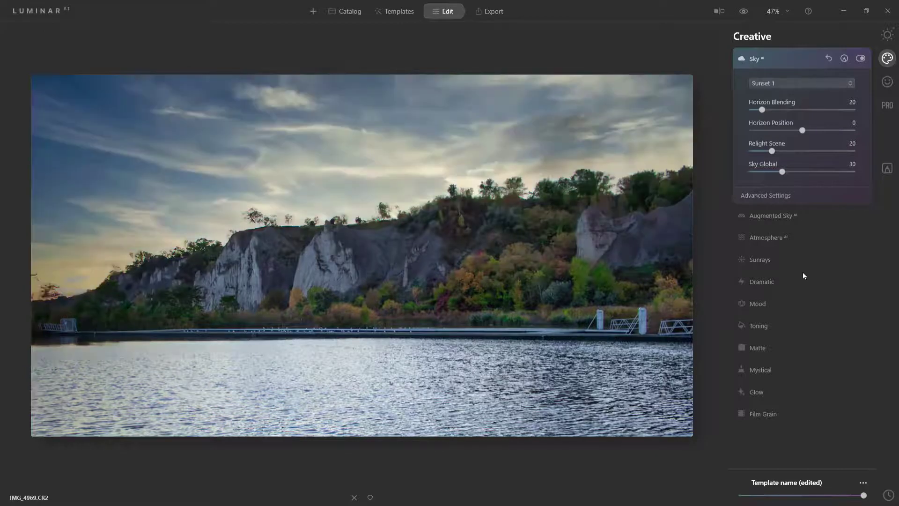
Replace the cliff photo's sky with Sunset 2 and increase its Horizon Blending.
{"action": "key", "text": "Down"}
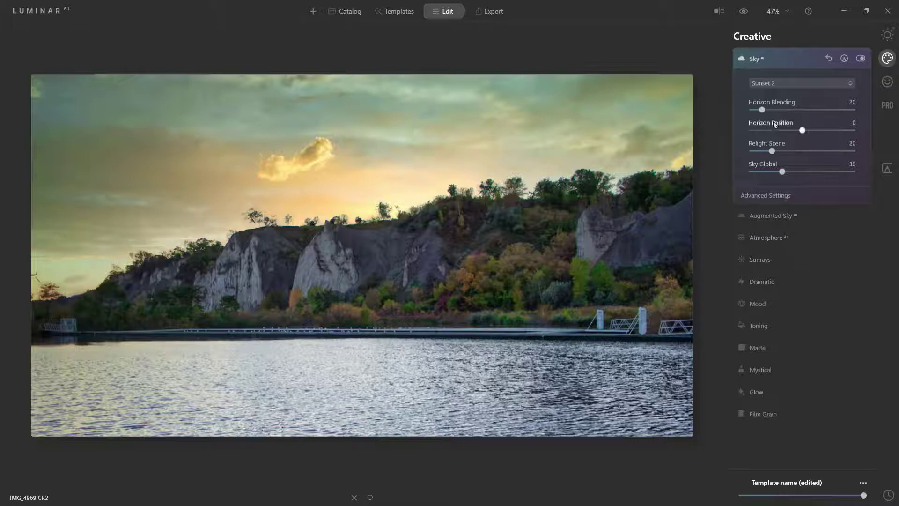
{"action": "left_click", "coordinate": [778, 109]}
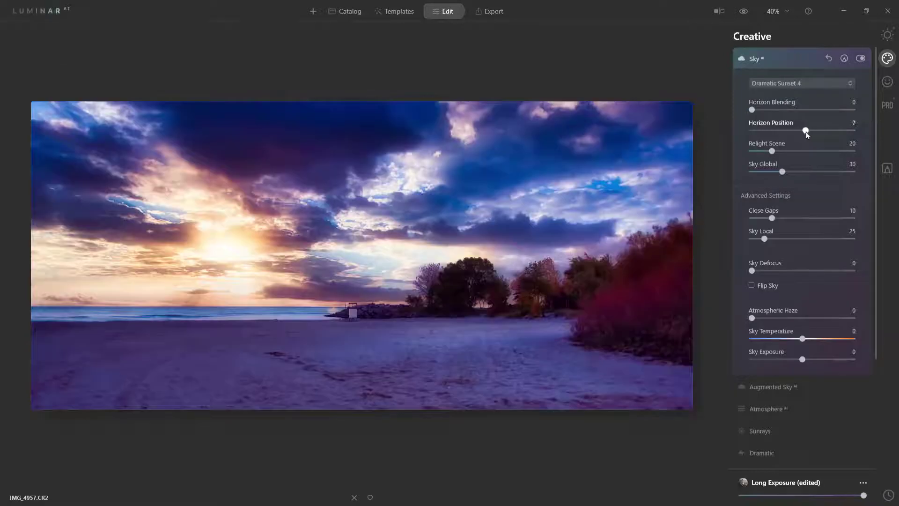
On the beach photo with the Dramatic Sunset 4 sky, adjust Horizon Position to 1 and Horizon Blending to about 40.
{"action": "left_click_drag", "start_coordinate": [806, 131], "coordinate": [807, 131]}
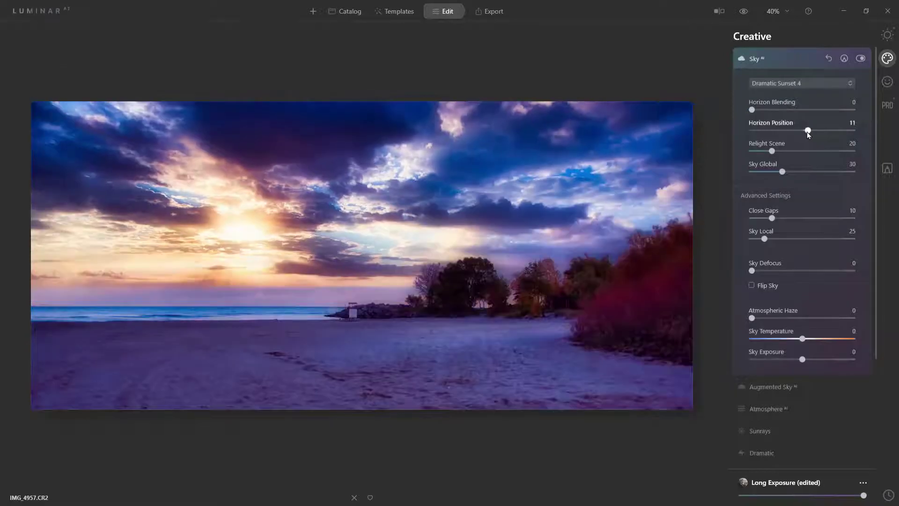
{"action": "left_click_drag", "start_coordinate": [757, 109], "coordinate": [802, 133]}
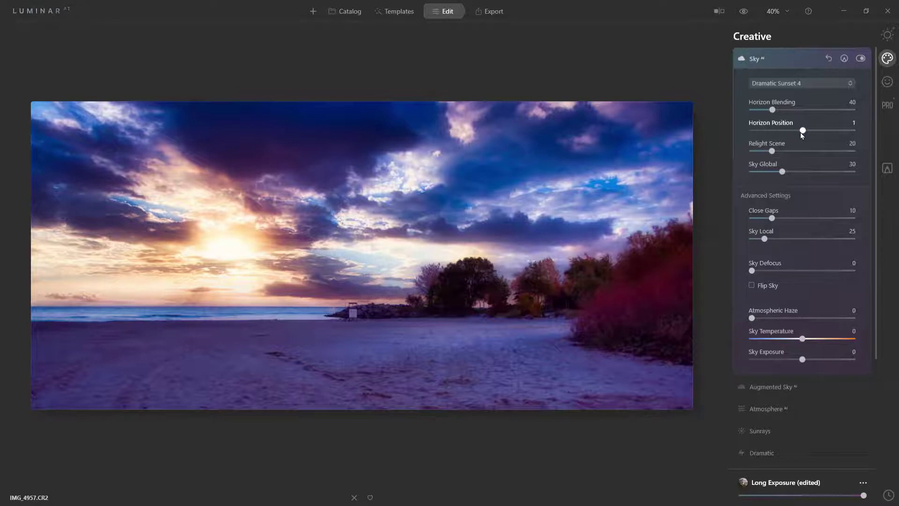
{"action": "mouse_move", "coordinate": [773, 111]}
{"action": "left_mouse_down"}
{"action": "mouse_move", "coordinate": [745, 110]}
{"action": "mouse_move", "coordinate": [781, 111]}
{"action": "left_mouse_up"}
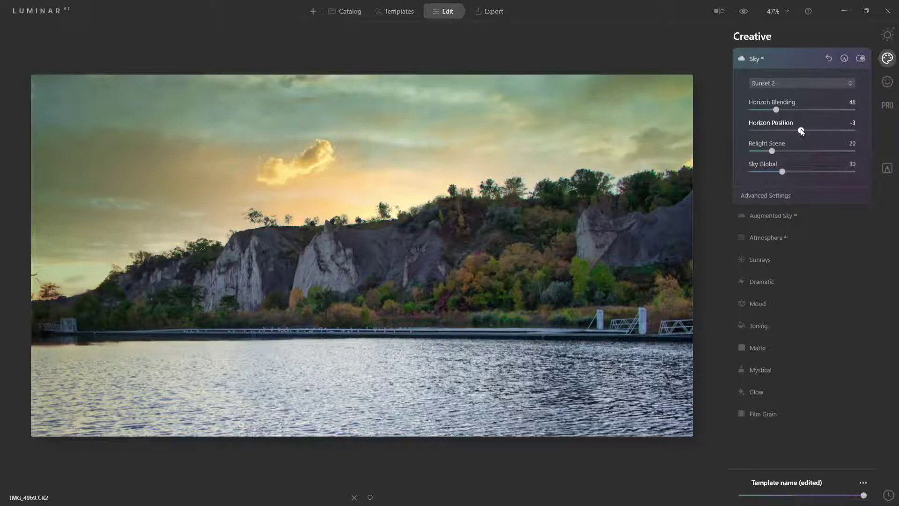
On the cliff photo, set the replacement sky's Horizon Position to -7 and Relight Scene to 100.
{"action": "mouse_move", "coordinate": [801, 131]}
{"action": "left_mouse_down"}
{"action": "mouse_move", "coordinate": [834, 133]}
{"action": "mouse_move", "coordinate": [764, 131]}
{"action": "mouse_move", "coordinate": [801, 131]}
{"action": "left_mouse_up"}
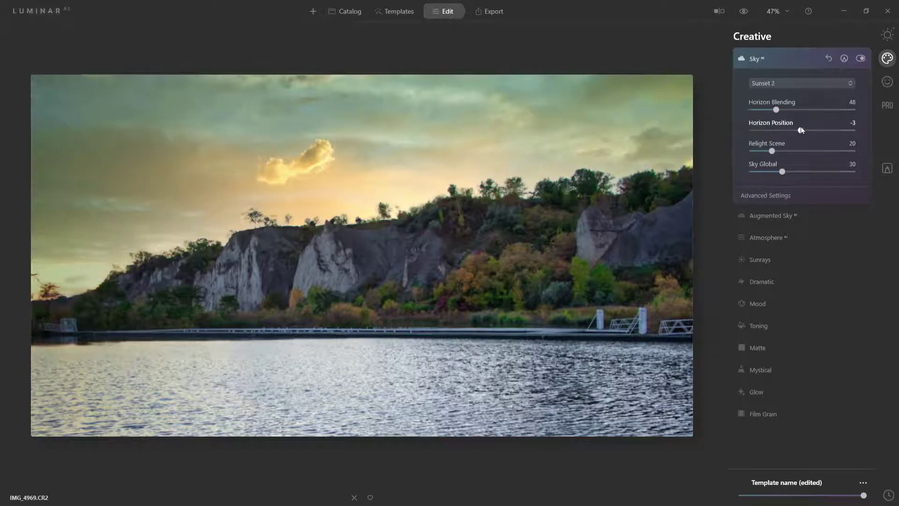
{"action": "left_click_drag", "start_coordinate": [801, 130], "coordinate": [798, 131]}
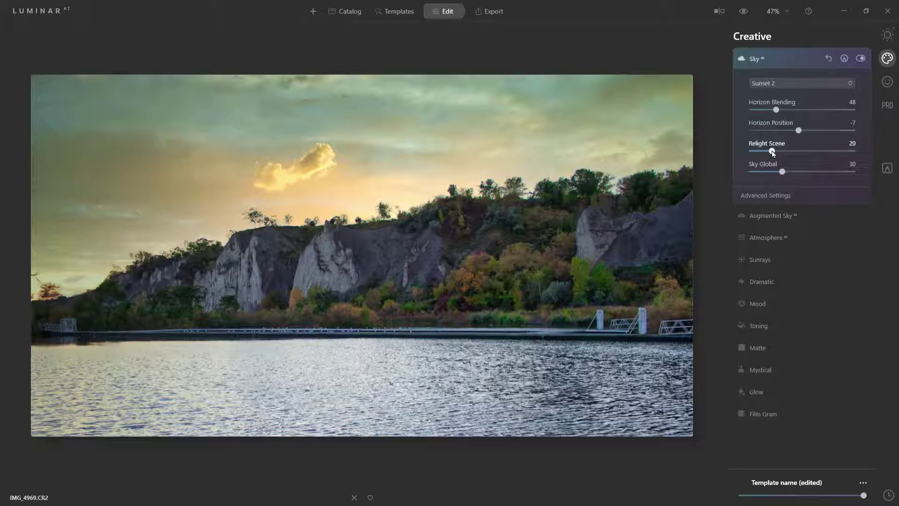
{"action": "left_click_drag", "start_coordinate": [773, 152], "coordinate": [858, 147]}
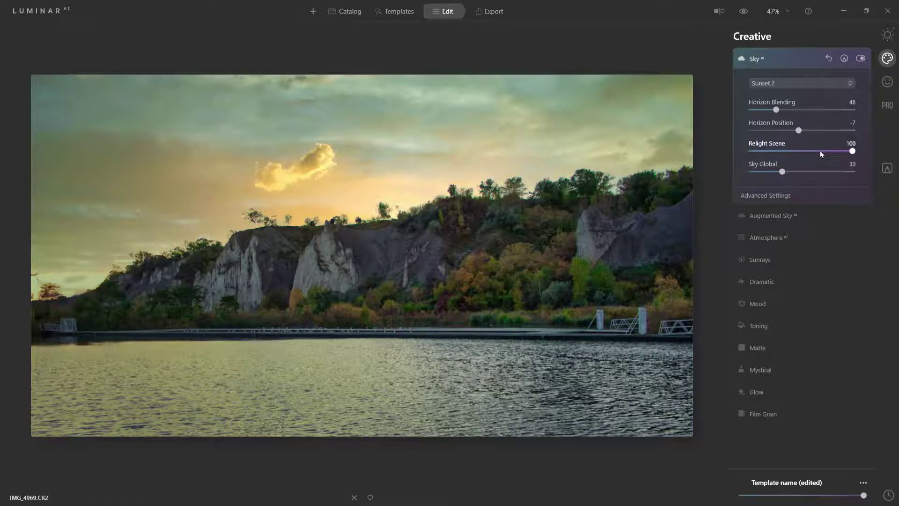
{"action": "left_click_drag", "start_coordinate": [822, 151], "coordinate": [741, 150]}
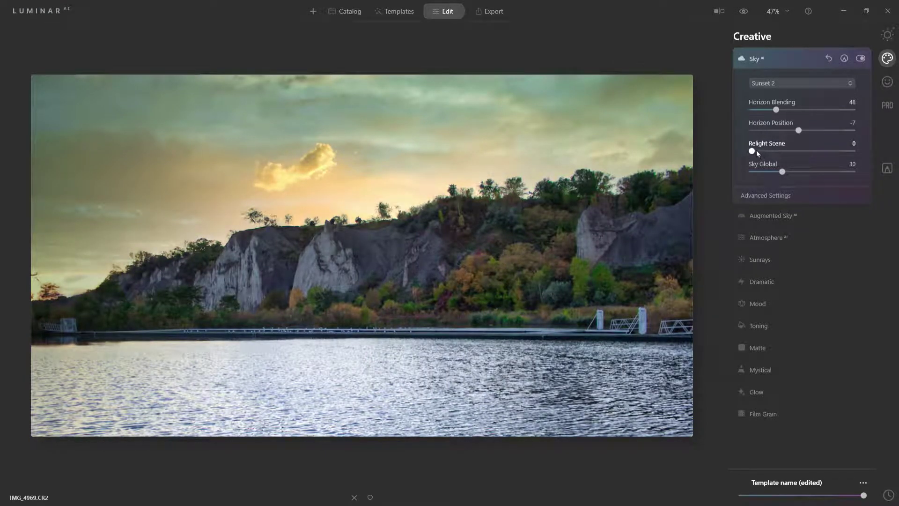
{"action": "double_click", "coordinate": [755, 150]}
Set Sky Global to 60 and, in the sky's advanced settings, Close Gaps to 23.
{"action": "left_click_drag", "start_coordinate": [783, 172], "coordinate": [816, 173]}
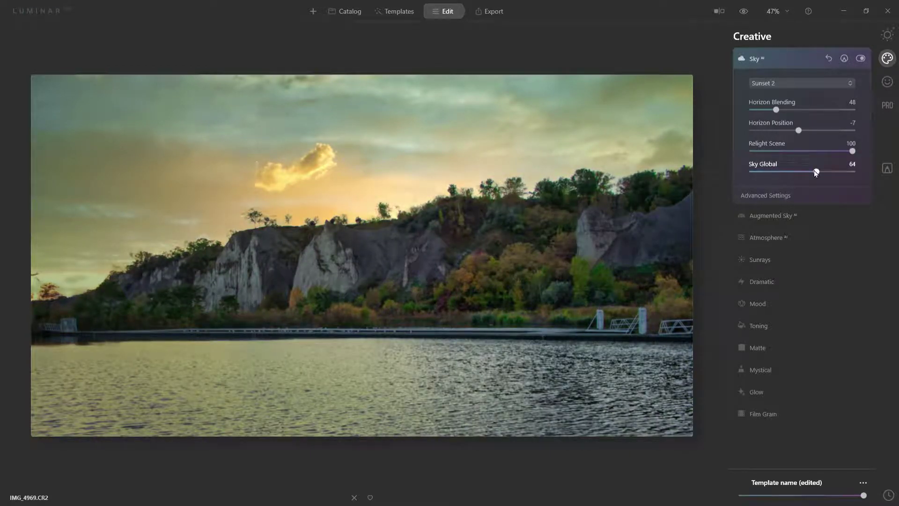
{"action": "left_click", "coordinate": [812, 171]}
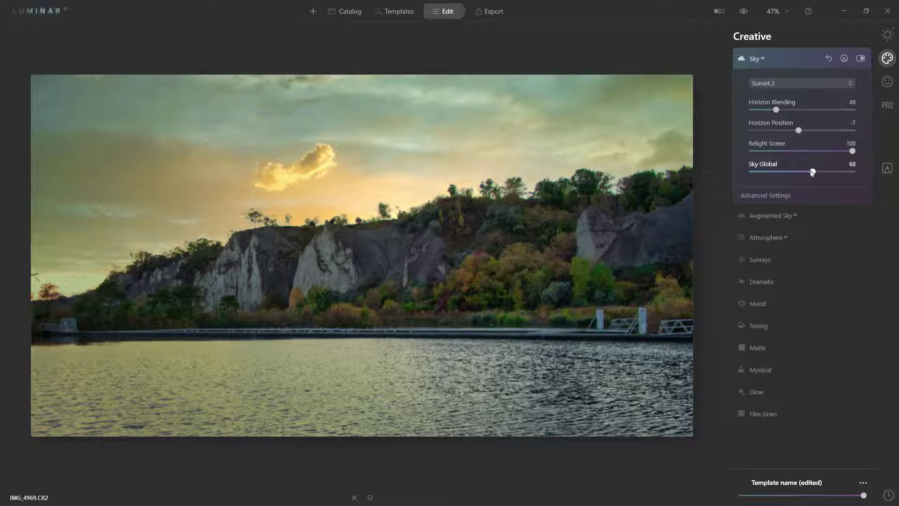
{"action": "left_click", "coordinate": [777, 194]}
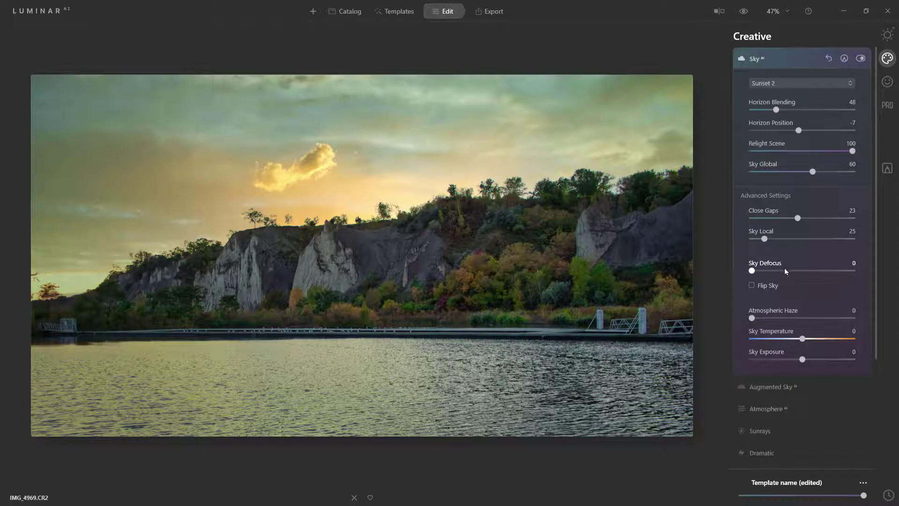
Try a Sky Defocus of 81 and reset it, and switch Flip Sky on and off again.
{"action": "left_click_drag", "start_coordinate": [756, 270], "coordinate": [833, 271]}
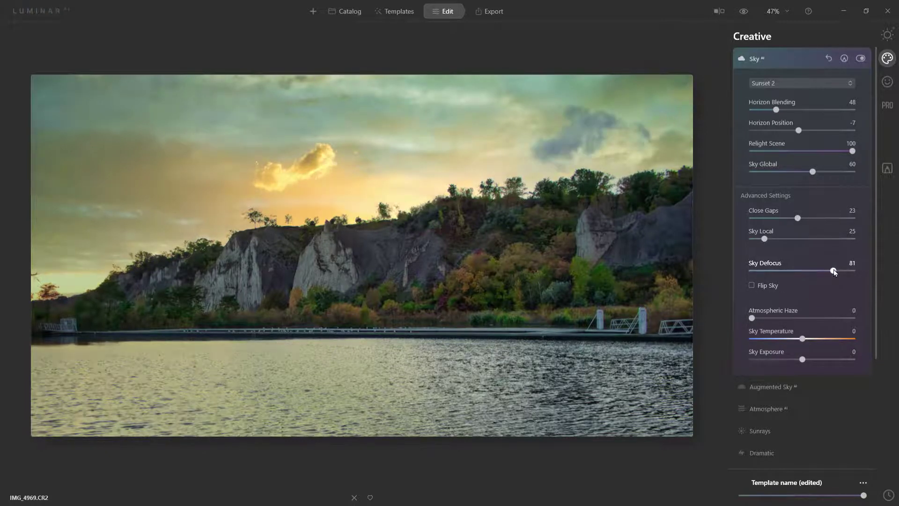
{"action": "double_click", "coordinate": [800, 271]}
{"action": "left_click", "coordinate": [752, 285]}
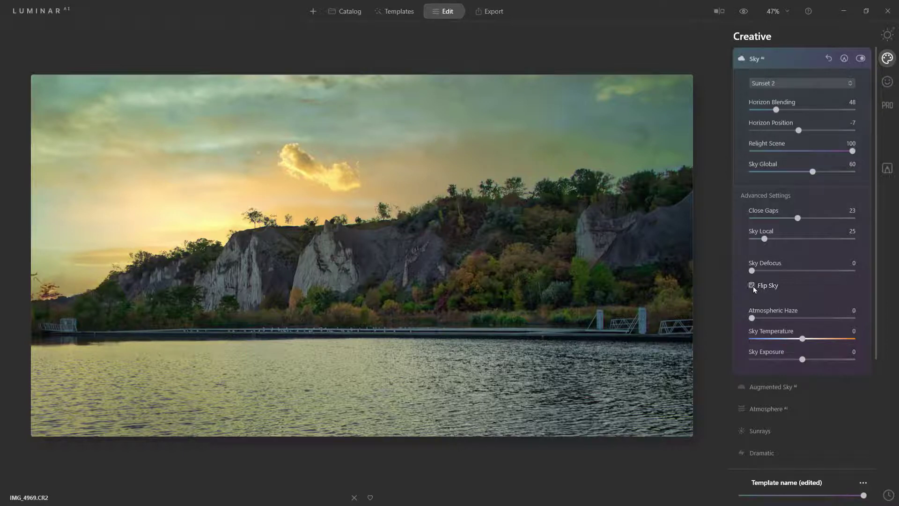
{"action": "left_click", "coordinate": [753, 286]}
Try an Atmospheric Haze of about 74 on the sky and return it to 0.
{"action": "scroll", "coordinate": [794, 248], "scroll_direction": "down", "scroll_amount": 2}
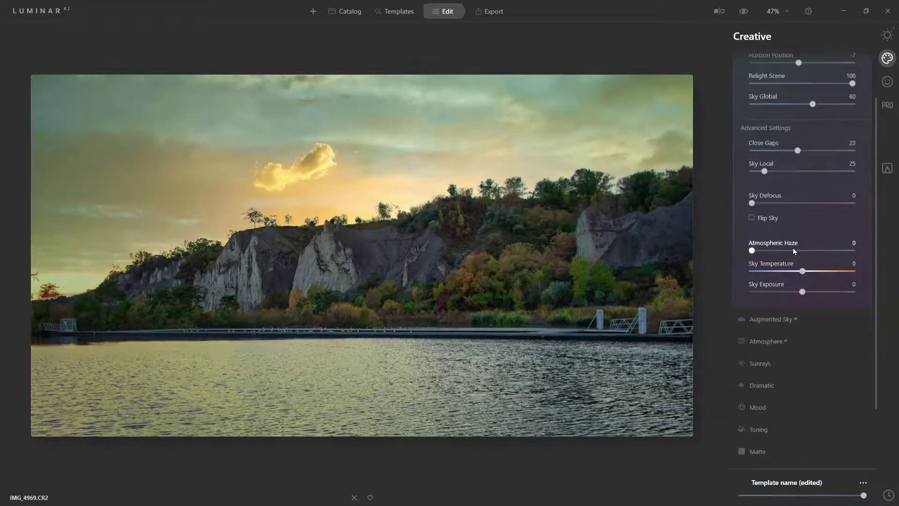
{"action": "left_click_drag", "start_coordinate": [751, 250], "coordinate": [829, 251]}
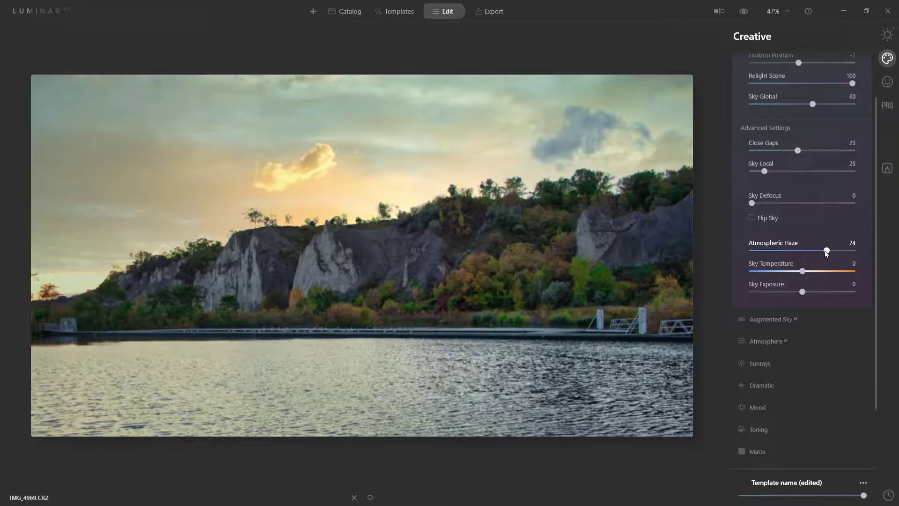
{"action": "left_click_drag", "start_coordinate": [827, 251], "coordinate": [736, 248]}
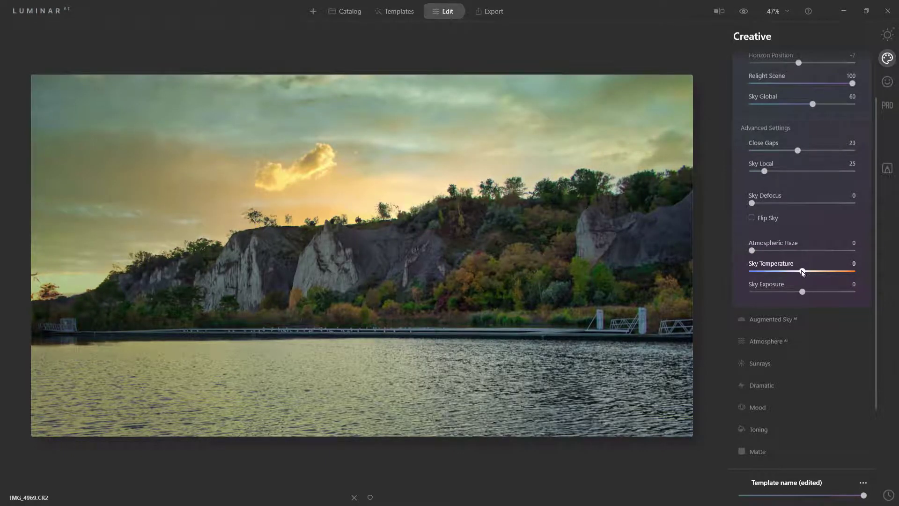
Try cool and warm extremes of Sky Temperature and settle on a slightly warm value of 16.
{"action": "left_click_drag", "start_coordinate": [803, 270], "coordinate": [758, 271]}
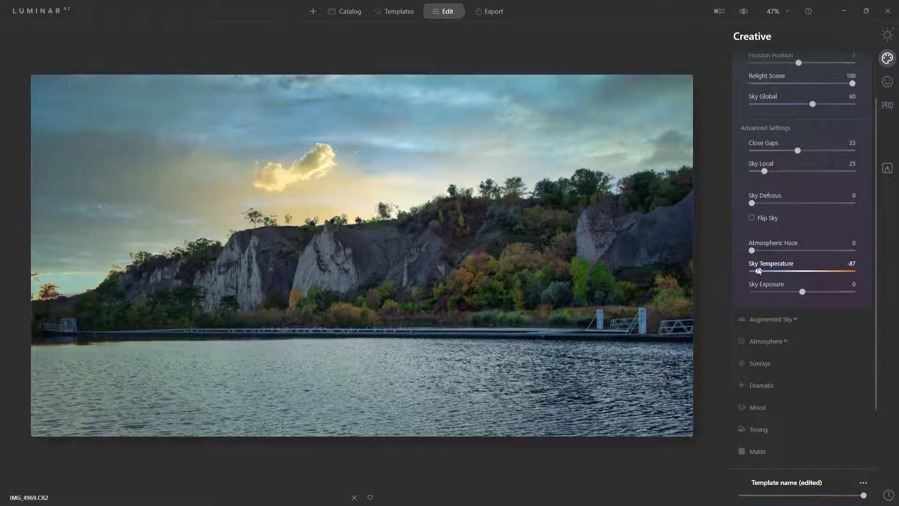
{"action": "left_click_drag", "start_coordinate": [759, 271], "coordinate": [846, 271]}
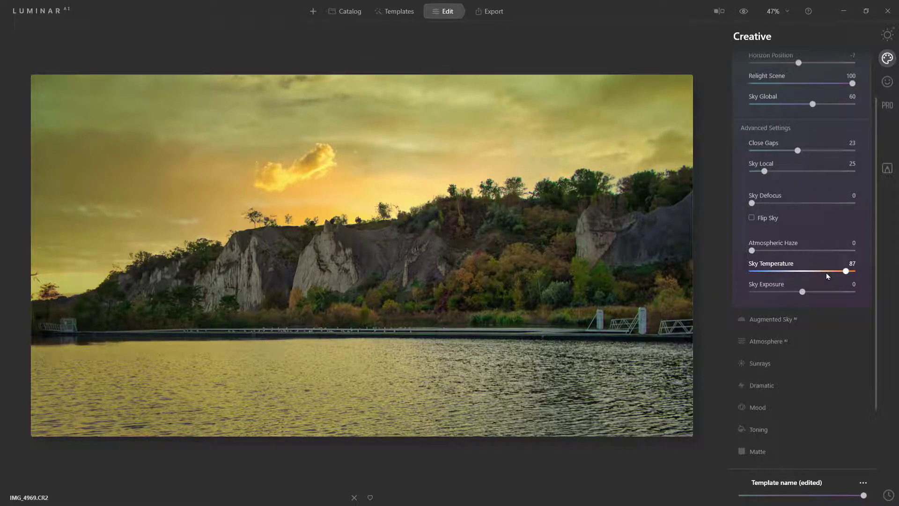
{"action": "left_click_drag", "start_coordinate": [847, 272], "coordinate": [801, 271]}
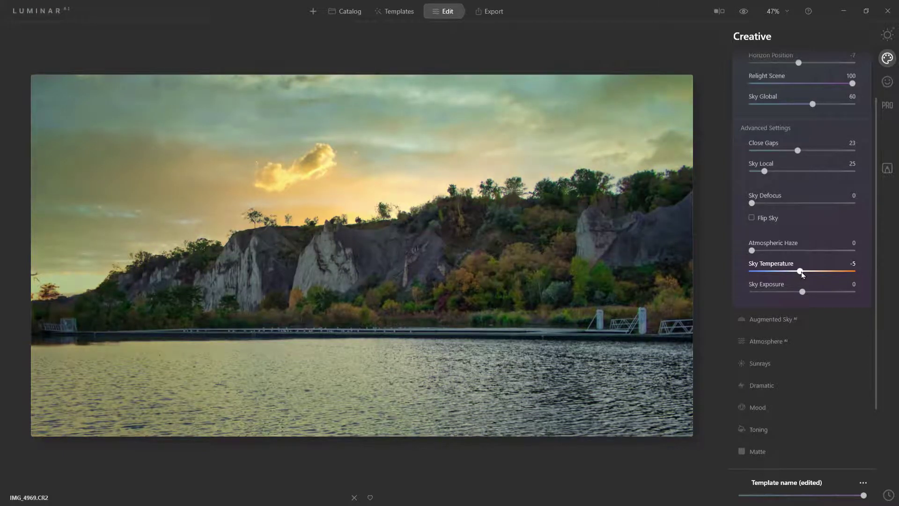
{"action": "left_click_drag", "start_coordinate": [803, 272], "coordinate": [812, 272]}
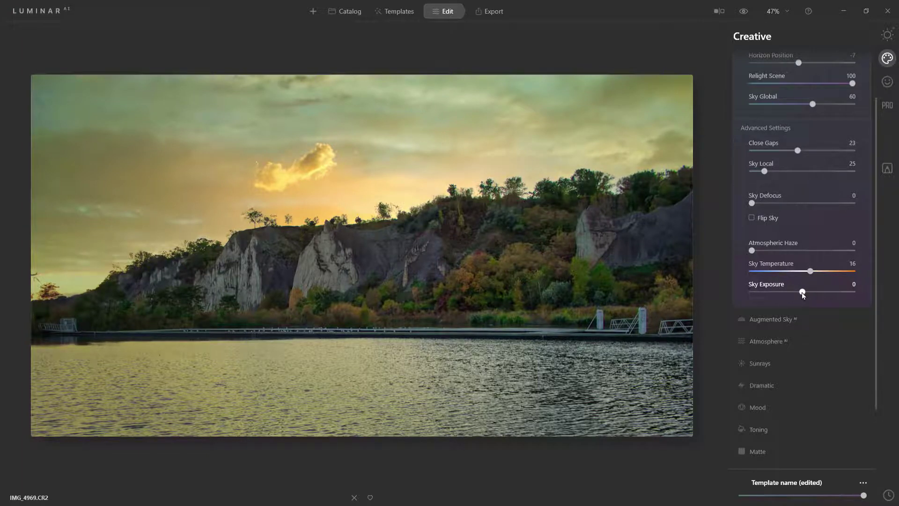
Darken the replacement sky to a Sky Exposure of -19 and collapse the Sky AI settings.
{"action": "left_click_drag", "start_coordinate": [803, 292], "coordinate": [768, 292]}
{"action": "left_click_drag", "start_coordinate": [808, 291], "coordinate": [788, 292]}
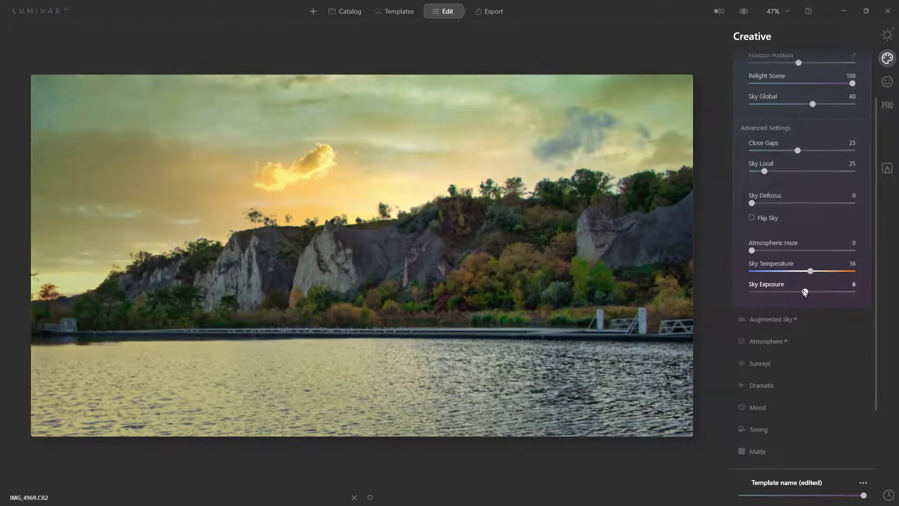
{"action": "scroll", "coordinate": [744, 129], "scroll_direction": "up", "scroll_amount": 2}
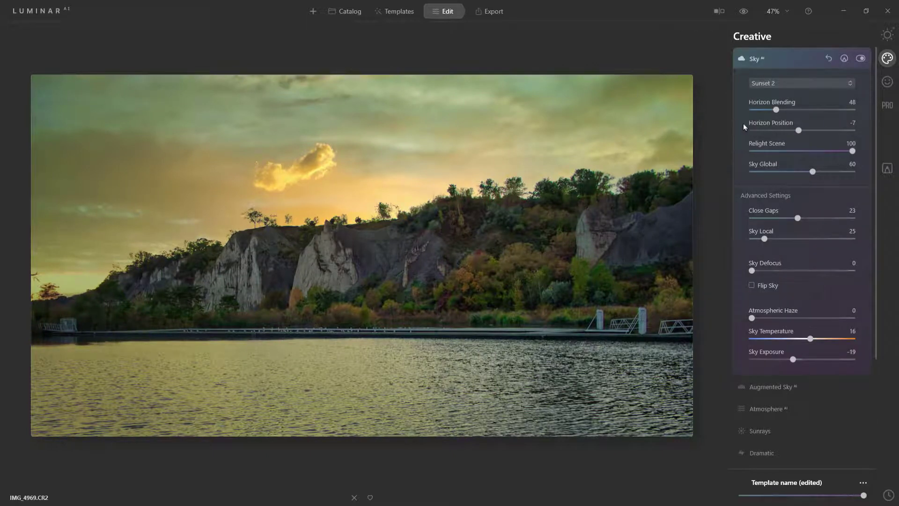
{"action": "left_click", "coordinate": [780, 56]}
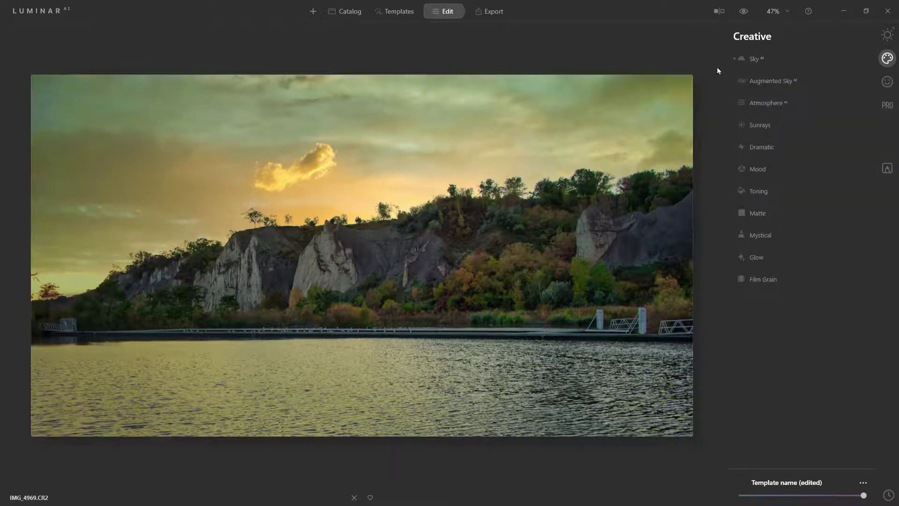
Try the Clouds 2 and Eagle 1 objects in Augmented Sky AI and remove the effect again.
{"action": "left_click", "coordinate": [757, 79]}
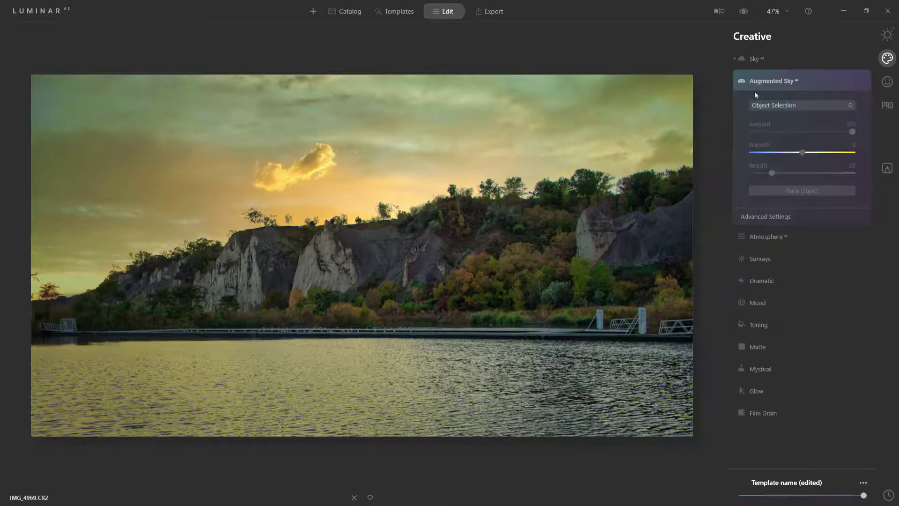
{"action": "left_click", "coordinate": [777, 105]}
{"action": "left_click", "coordinate": [803, 245]}
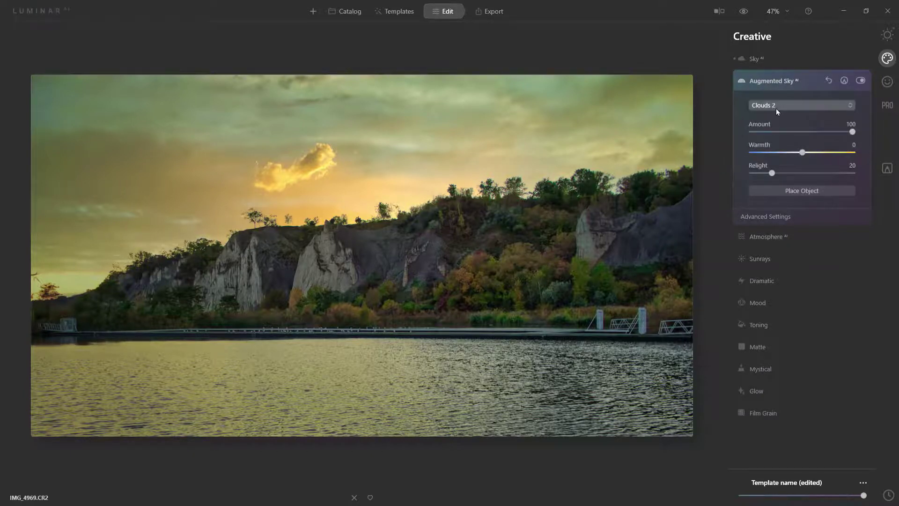
{"action": "left_click", "coordinate": [799, 225]}
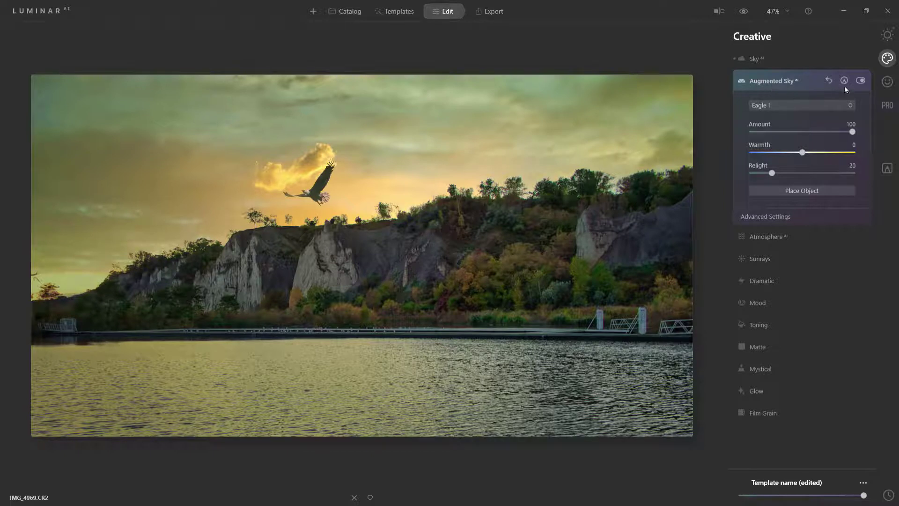
{"action": "left_click", "coordinate": [860, 83]}
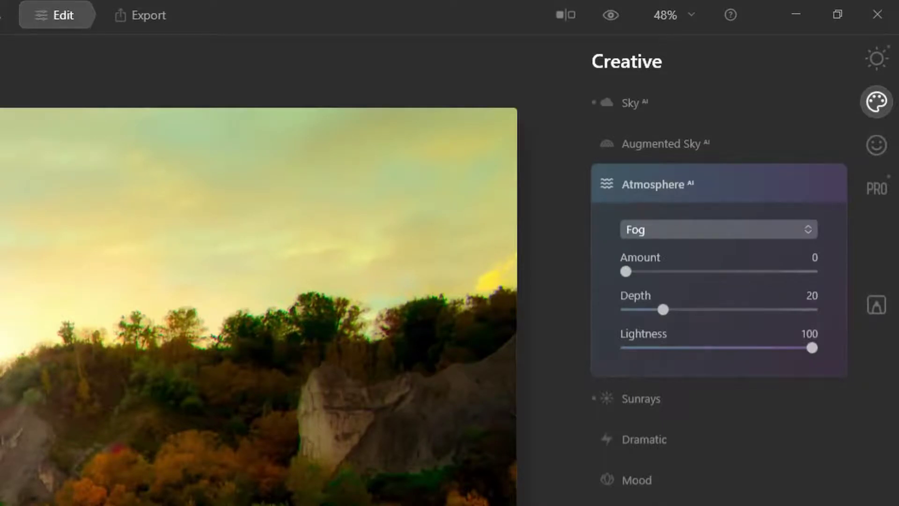
Review the atmosphere types offered by Atmosphere AI, keeping Fog selected.
{"action": "left_click", "coordinate": [718, 230]}
{"action": "key", "text": "Down"}
{"action": "key", "text": "Down"}
{"action": "key", "text": "Down"}
{"action": "key", "text": "Down"}
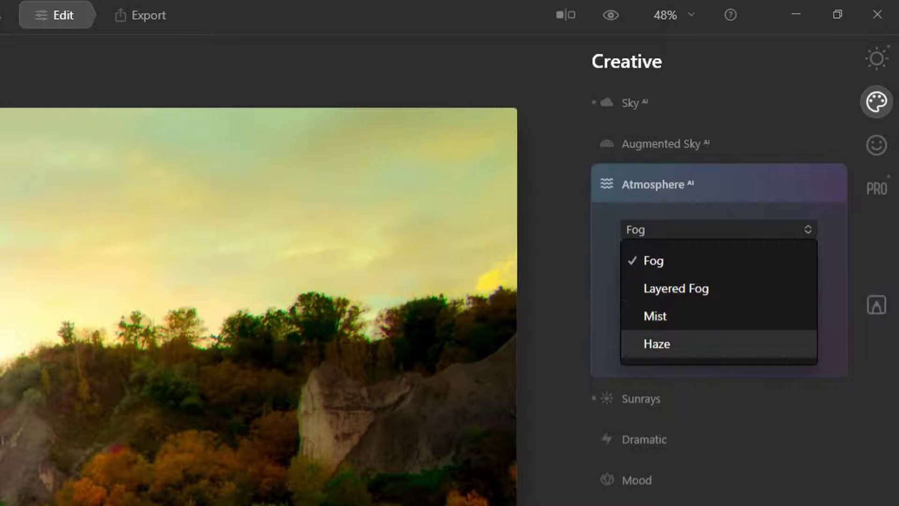
{"action": "key", "text": "Escape"}
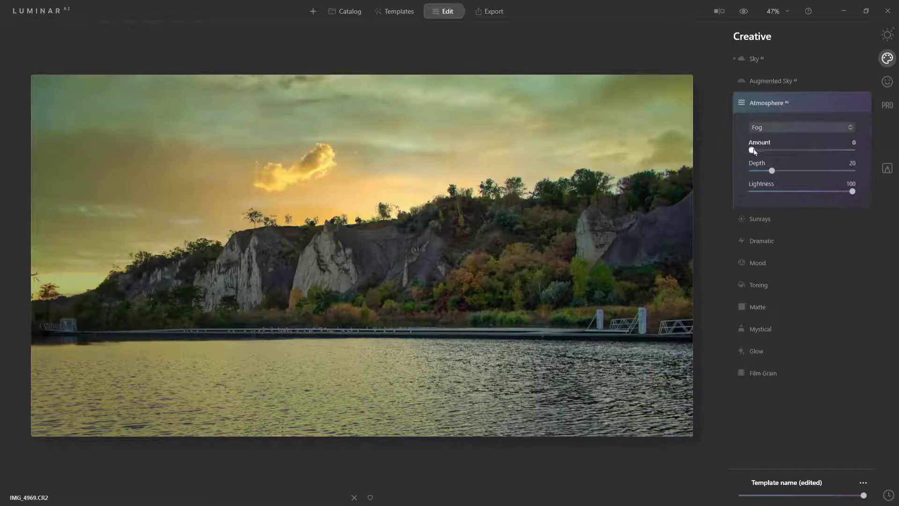
Add fog to the cliff photo with Amount 60, Depth 23 and Lightness 55.
{"action": "left_click_drag", "start_coordinate": [754, 148], "coordinate": [814, 151]}
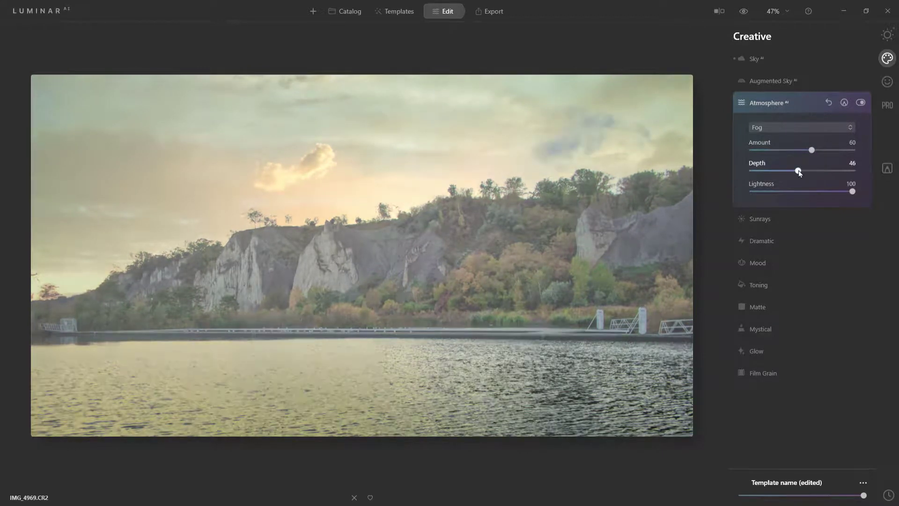
{"action": "mouse_move", "coordinate": [773, 172]}
{"action": "left_mouse_down"}
{"action": "mouse_move", "coordinate": [759, 171]}
{"action": "mouse_move", "coordinate": [807, 170]}
{"action": "mouse_move", "coordinate": [775, 171]}
{"action": "left_mouse_up"}
{"action": "left_click_drag", "start_coordinate": [853, 191], "coordinate": [807, 191]}
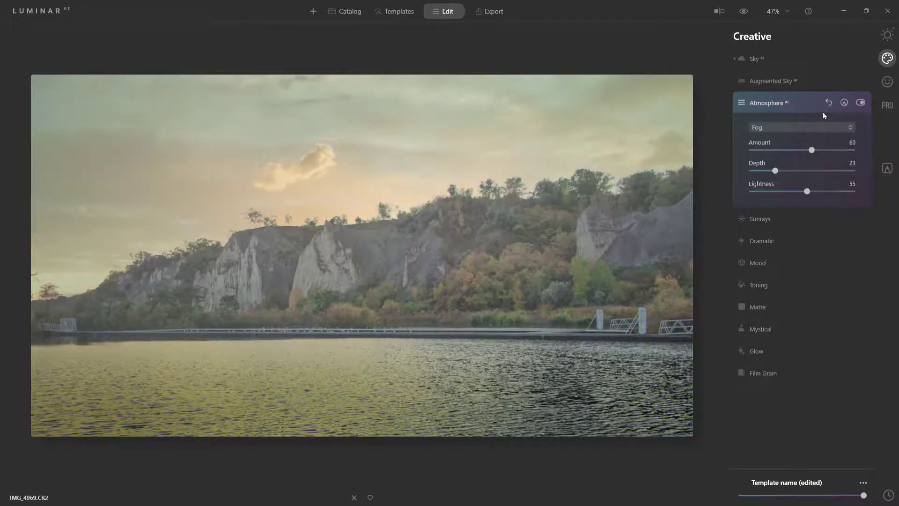
Try the Mist and Haze atmosphere types with varied amount, depth and lightness, and reset Atmosphere AI.
{"action": "left_click", "coordinate": [794, 174]}
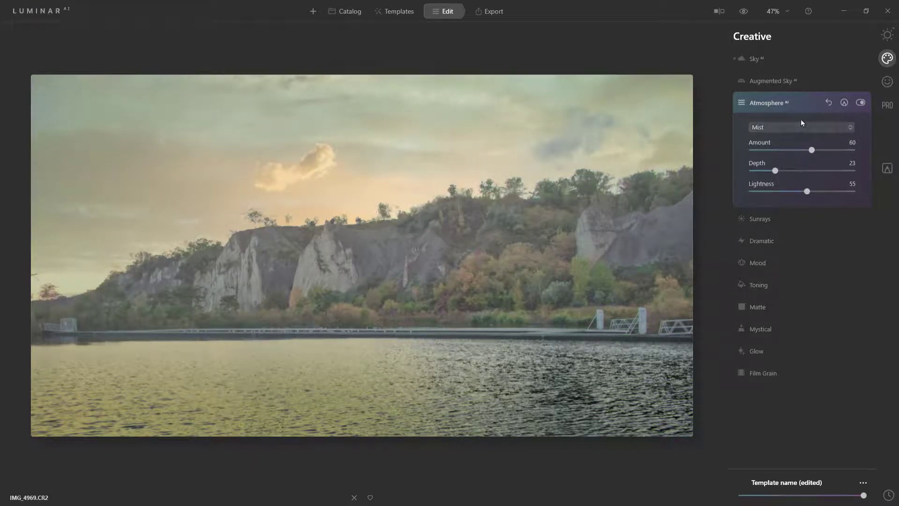
{"action": "left_click", "coordinate": [801, 123]}
{"action": "left_click", "coordinate": [793, 190]}
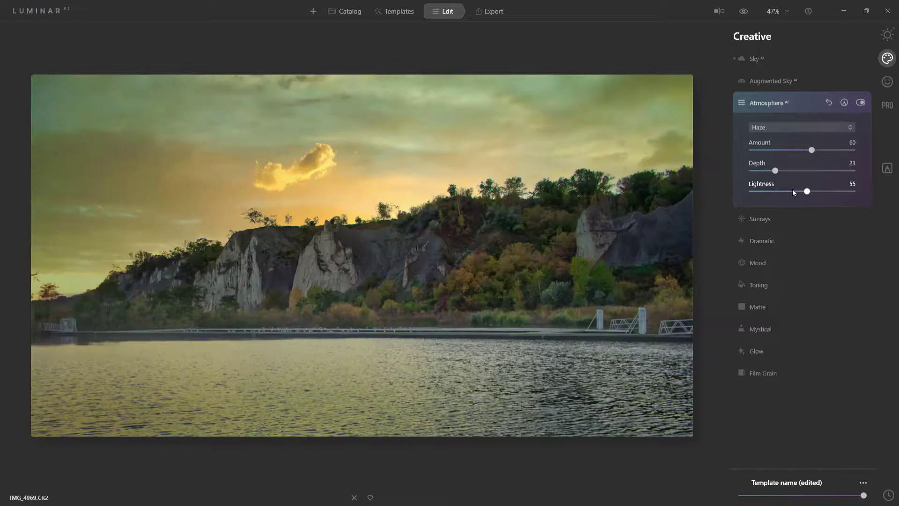
{"action": "left_click", "coordinate": [772, 170]}
{"action": "left_click_drag", "start_coordinate": [792, 170], "coordinate": [859, 191]}
{"action": "left_click_drag", "start_coordinate": [811, 149], "coordinate": [860, 170]}
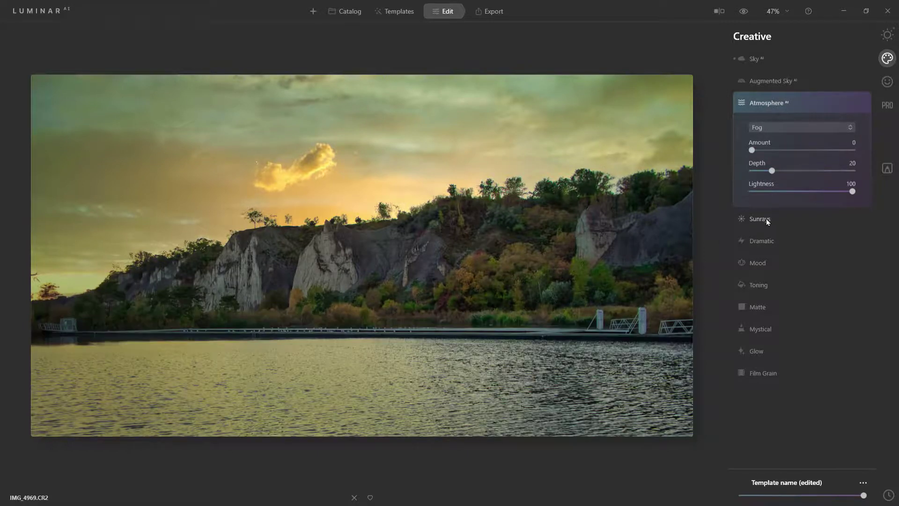
Add sunrays with Amount 3, placing the sun center on the ridge of the cliff.
{"action": "left_click", "coordinate": [767, 219]}
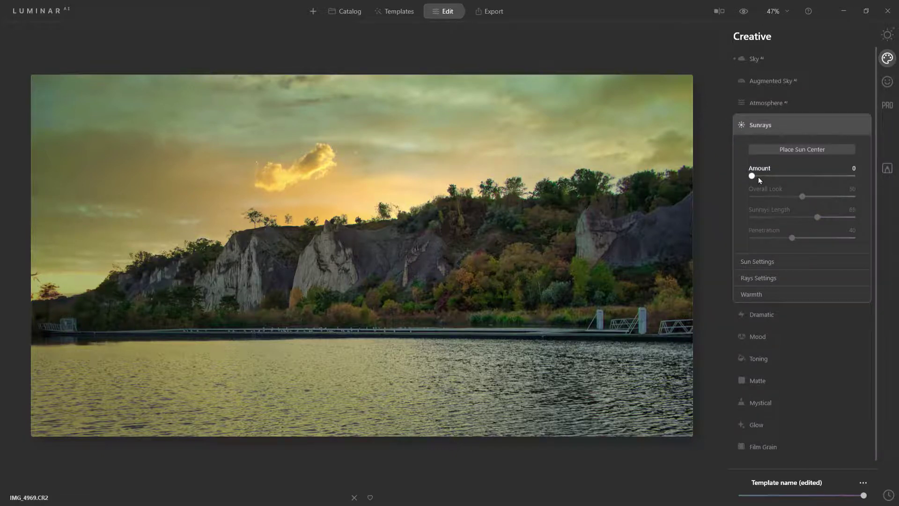
{"action": "left_click_drag", "start_coordinate": [758, 176], "coordinate": [763, 176]}
{"action": "left_click", "coordinate": [783, 149]}
{"action": "mouse_move", "coordinate": [230, 147]}
{"action": "left_mouse_down"}
{"action": "mouse_move", "coordinate": [297, 181]}
{"action": "mouse_move", "coordinate": [385, 207]}
{"action": "mouse_move", "coordinate": [400, 218]}
{"action": "mouse_move", "coordinate": [393, 220]}
{"action": "left_mouse_up"}
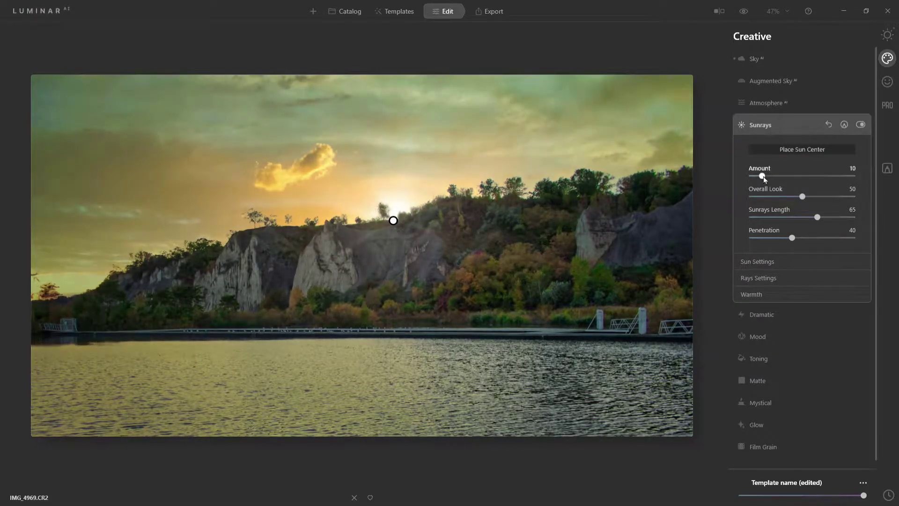
{"action": "mouse_move", "coordinate": [763, 176]}
{"action": "left_mouse_down"}
{"action": "mouse_move", "coordinate": [822, 178]}
{"action": "mouse_move", "coordinate": [756, 176]}
{"action": "left_mouse_up"}
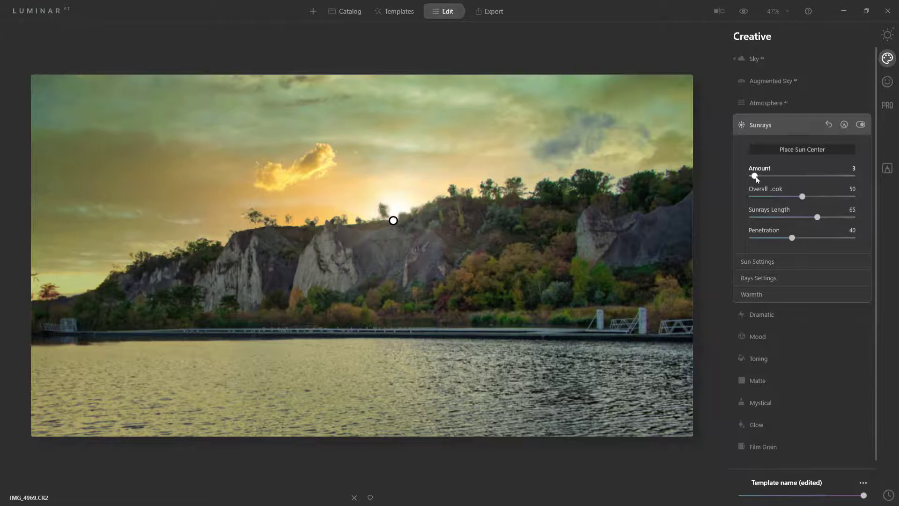
Set the sunrays' Overall Look to 56, Sunrays Length to 77 and Penetration to 30, and review the sun, rays and warmth settings.
{"action": "left_click_drag", "start_coordinate": [802, 199], "coordinate": [785, 241]}
{"action": "left_click", "coordinate": [837, 217]}
{"action": "left_click", "coordinate": [792, 263]}
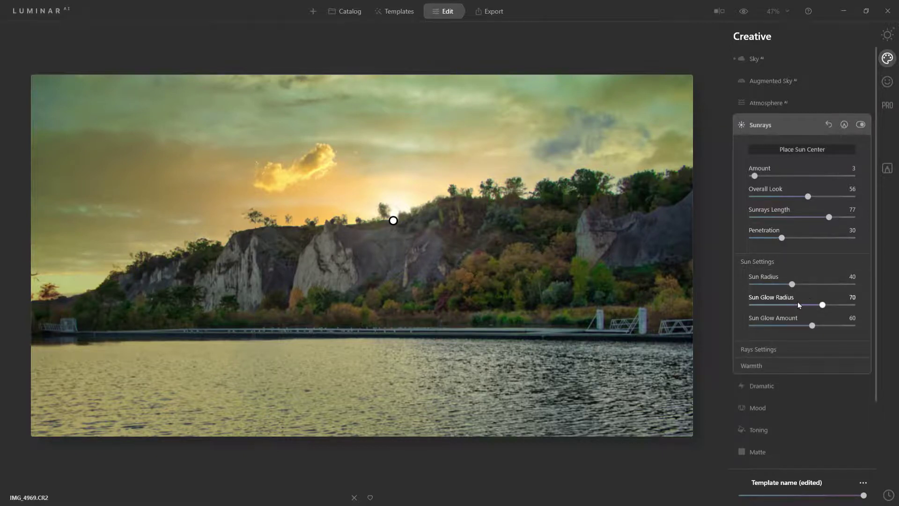
{"action": "left_click", "coordinate": [796, 350]}
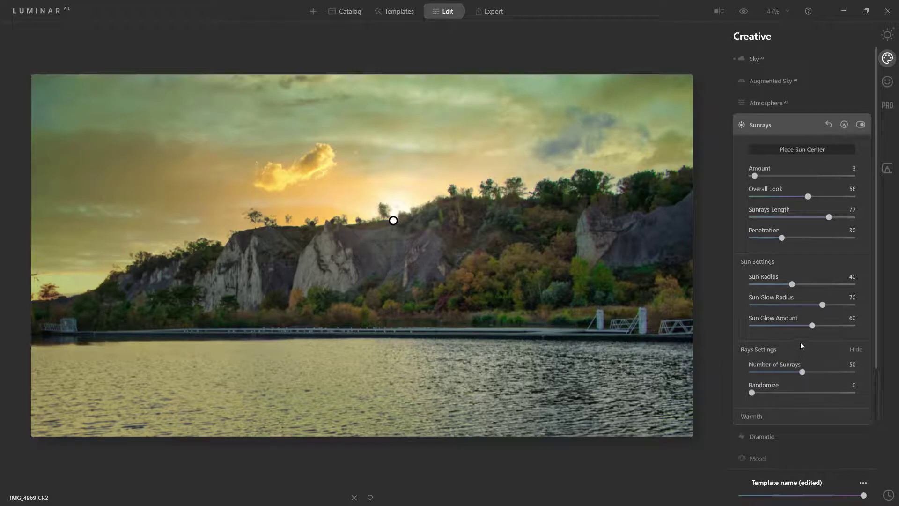
{"action": "scroll", "coordinate": [798, 349], "scroll_direction": "down", "scroll_amount": 1}
{"action": "left_click", "coordinate": [791, 371]}
{"action": "scroll", "coordinate": [796, 337], "scroll_direction": "up", "scroll_amount": 1}
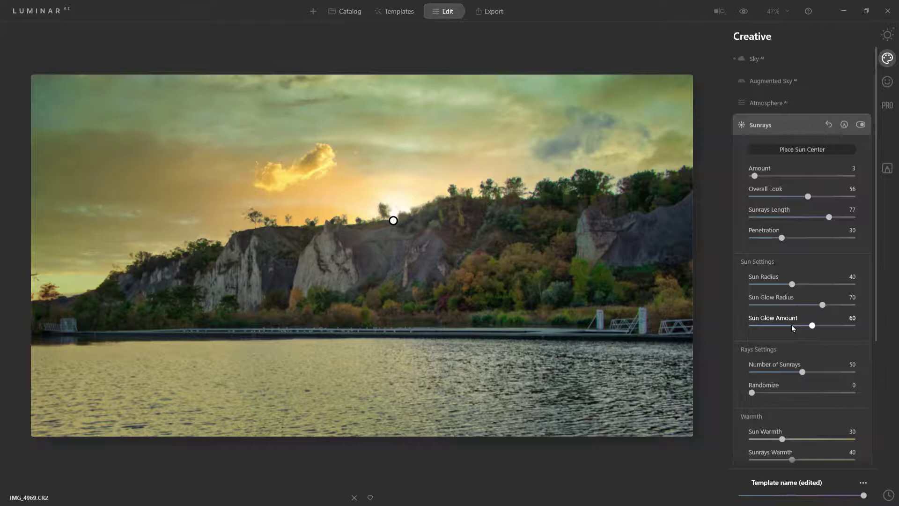
Apply Supercontrast with Highlights Contrast 54, Midtones Contrast 49 and Midtones Balance -30, and raise Shadows Contrast with a slightly lower Shadows Balance.
{"action": "left_click", "coordinate": [887, 105]}
{"action": "left_click", "coordinate": [789, 106]}
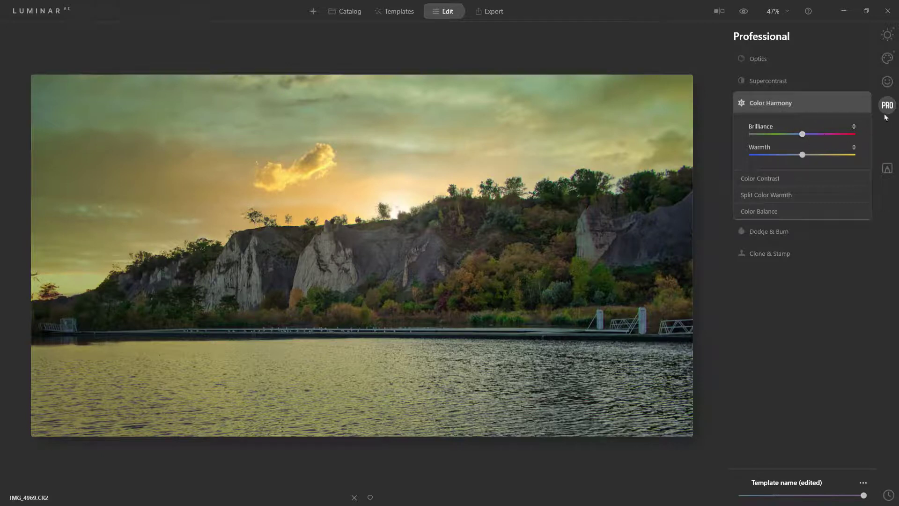
{"action": "left_click", "coordinate": [813, 106]}
{"action": "left_click", "coordinate": [765, 82]}
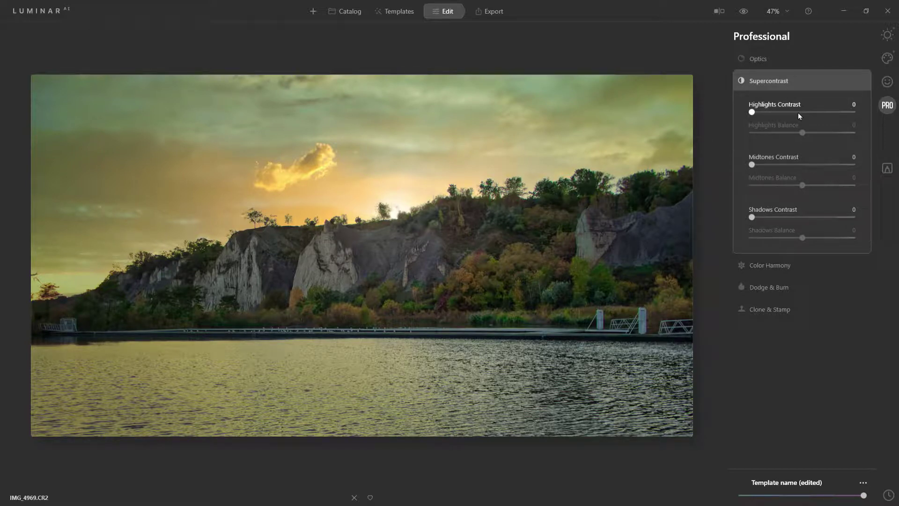
{"action": "left_click", "coordinate": [806, 112]}
{"action": "left_click_drag", "start_coordinate": [802, 133], "coordinate": [802, 133]}
{"action": "left_click", "coordinate": [801, 165]}
{"action": "left_click_drag", "start_coordinate": [802, 186], "coordinate": [787, 185]}
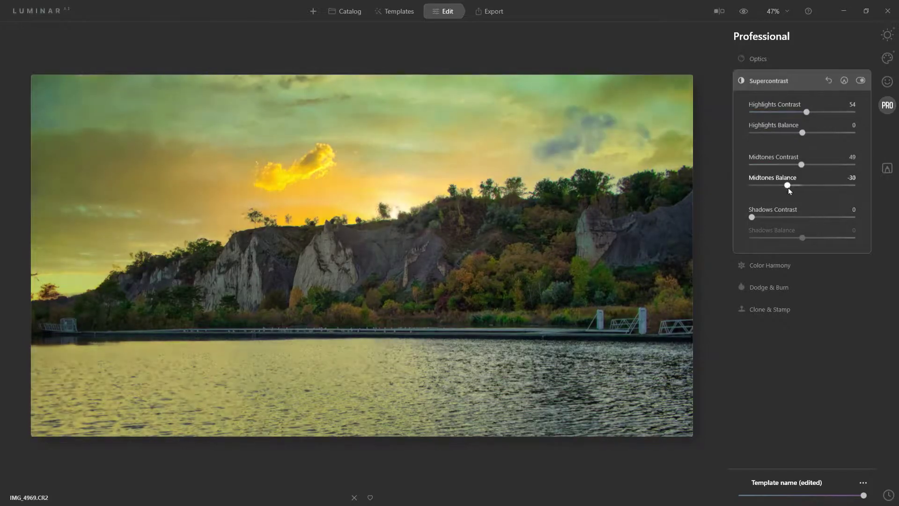
{"action": "left_click", "coordinate": [796, 217]}
{"action": "left_click_drag", "start_coordinate": [802, 238], "coordinate": [800, 238]}
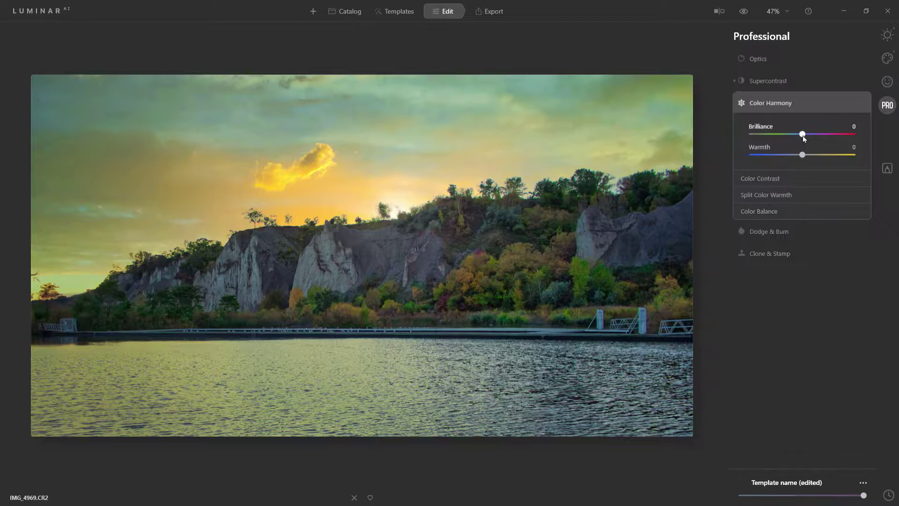
Set Color Harmony to Brilliance 13 and Warmth 8, with Color Contrast Amount 11 and Hue 25.
{"action": "left_click_drag", "start_coordinate": [751, 202], "coordinate": [763, 201]}
{"action": "left_click_drag", "start_coordinate": [752, 222], "coordinate": [759, 222]}
{"action": "left_click", "coordinate": [772, 245]}
Shift the midtones color balance to Cyan-Red 4, Magenta-Green 2 and Yellow-Blue -2.
{"action": "left_click", "coordinate": [773, 312]}
{"action": "left_click", "coordinate": [802, 330]}
{"action": "left_click_drag", "start_coordinate": [802, 394], "coordinate": [812, 394]}
{"action": "left_click_drag", "start_coordinate": [802, 353], "coordinate": [804, 353]}
{"action": "left_click_drag", "start_coordinate": [802, 374], "coordinate": [794, 374]}
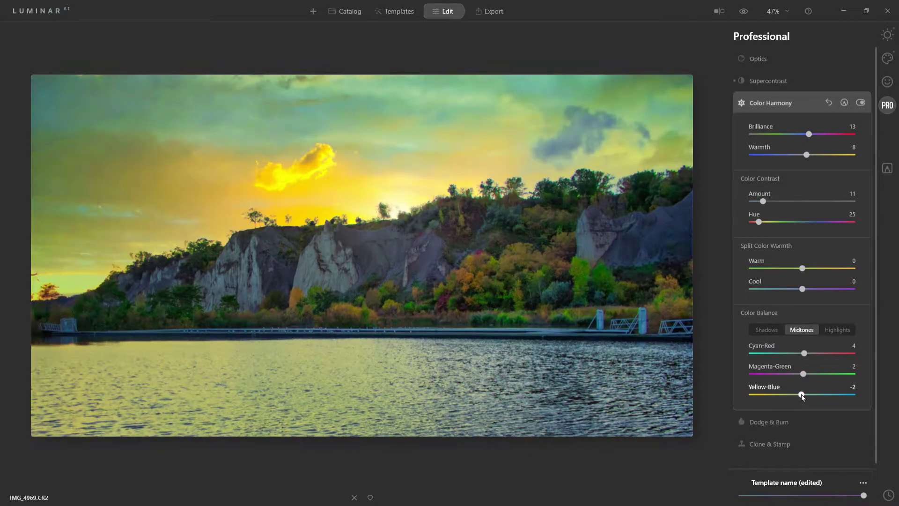
Fine-tune the Midtones Contrast in Supercontrast and collapse its settings.
{"action": "left_click", "coordinate": [768, 80]}
{"action": "left_click_drag", "start_coordinate": [796, 165], "coordinate": [801, 164]}
{"action": "left_click", "coordinate": [764, 81]}
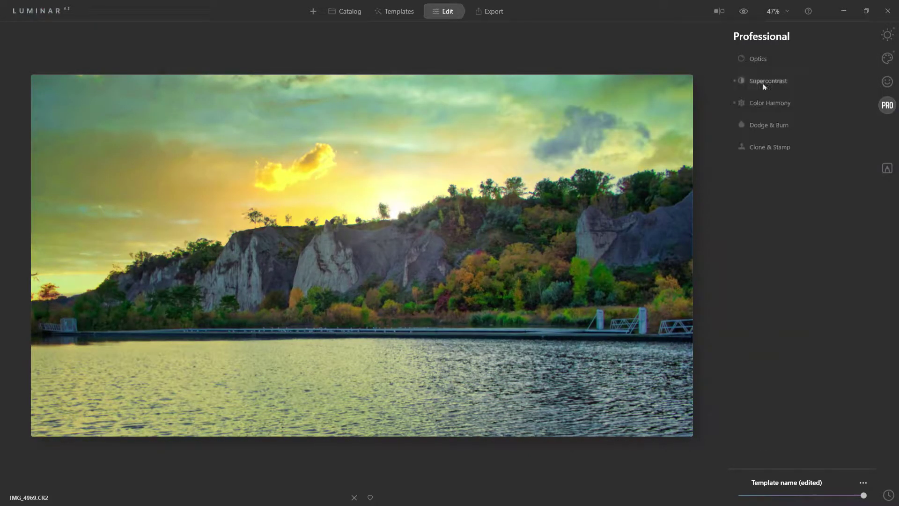
Apply the Mystical effect with Amount 69, Shadows 53, Smoothness 33 and Saturation -27, and warm it slightly.
{"action": "left_click", "coordinate": [886, 58]}
{"action": "left_click", "coordinate": [761, 235]}
{"action": "left_click", "coordinate": [819, 266]}
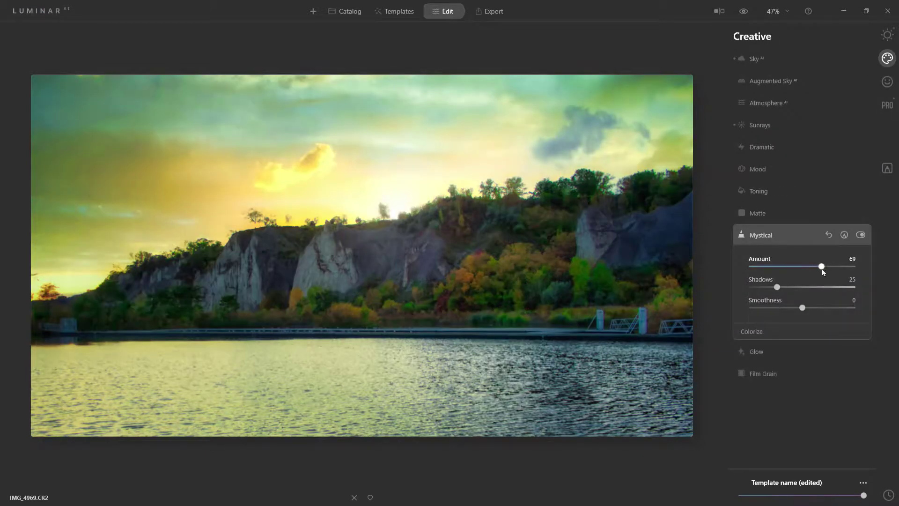
{"action": "left_click_drag", "start_coordinate": [801, 364], "coordinate": [789, 354]}
{"action": "left_click_drag", "start_coordinate": [777, 287], "coordinate": [819, 307]}
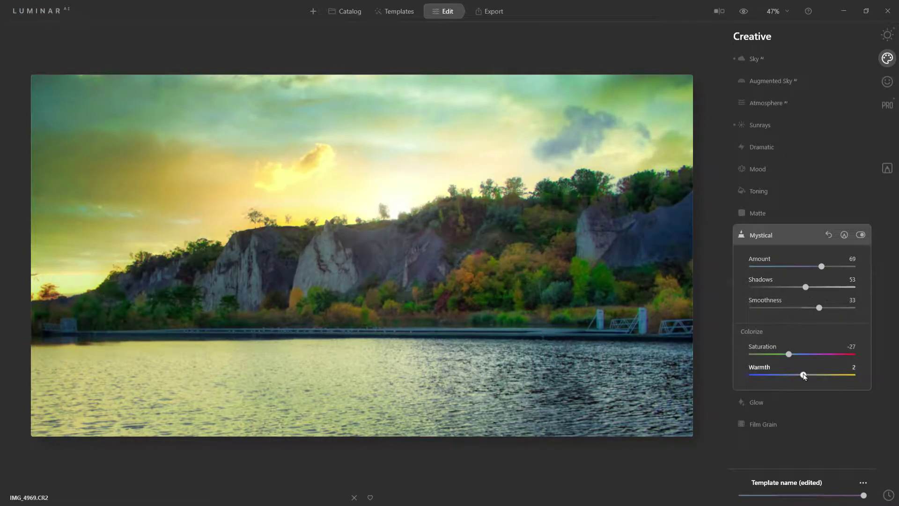
{"action": "left_click_drag", "start_coordinate": [802, 375], "coordinate": [810, 374]}
{"action": "left_click", "coordinate": [761, 235]}
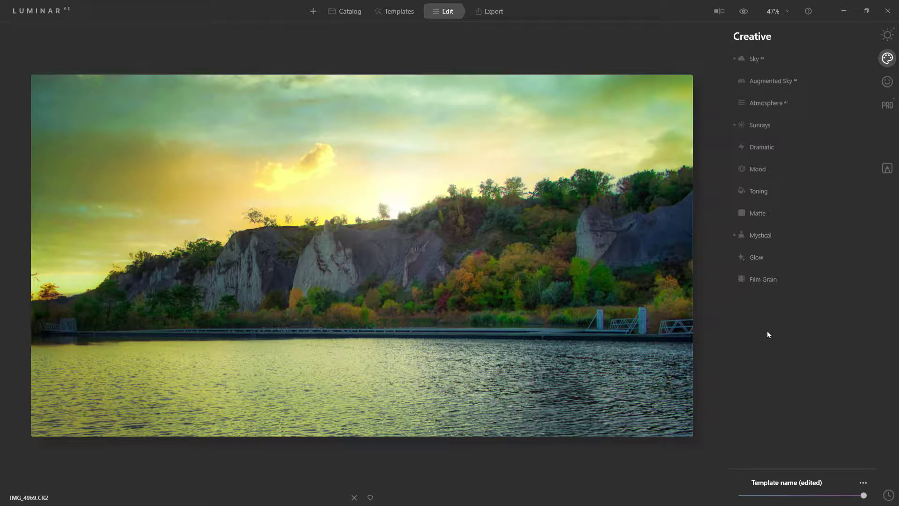
Replace the Sunset 2 sky with the custom sky image 9.jpg and set Relight Scene to 100.
{"action": "left_click", "coordinate": [773, 62]}
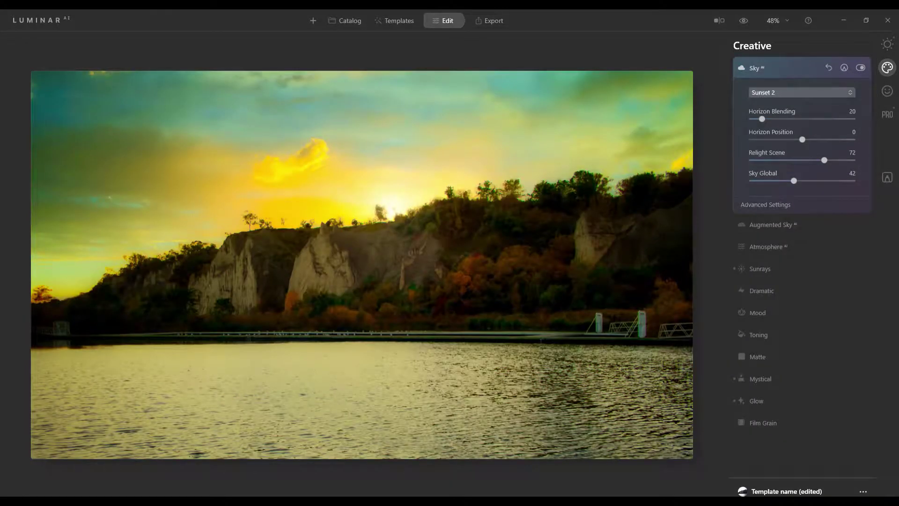
{"action": "left_click", "coordinate": [801, 92]}
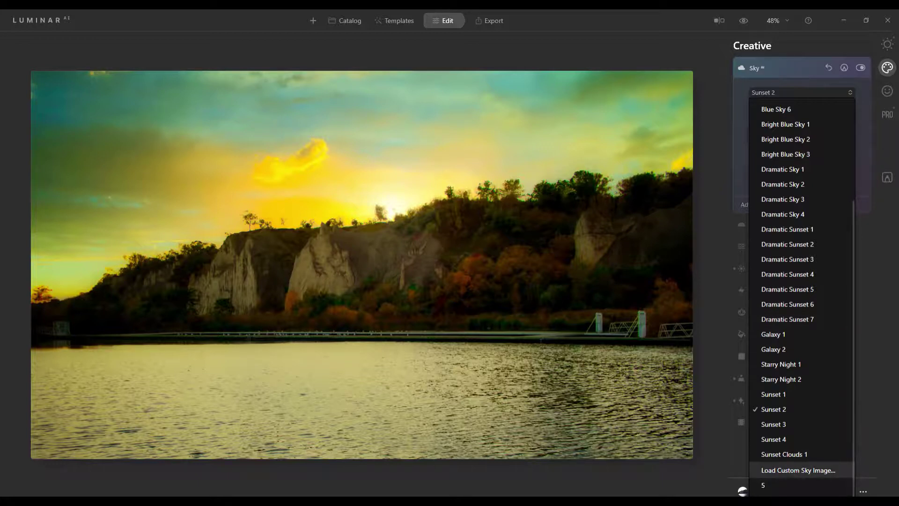
{"action": "left_click", "coordinate": [798, 470]}
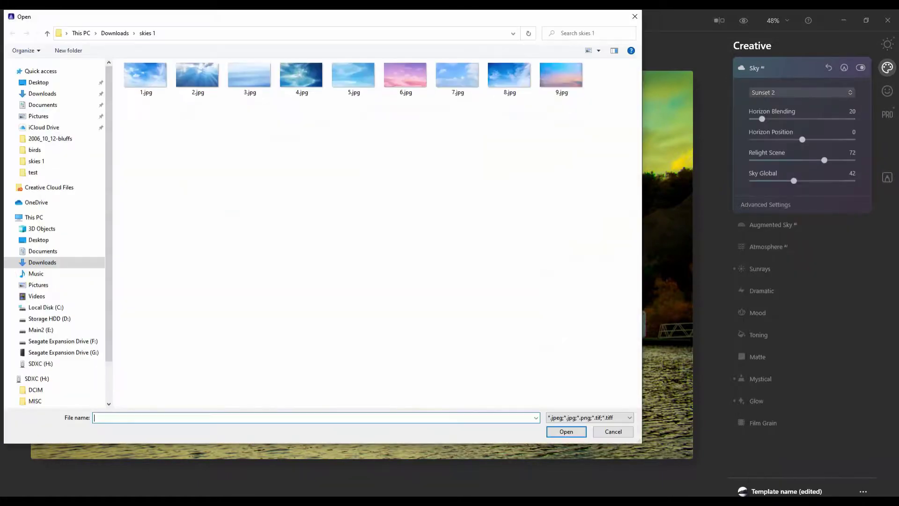
{"action": "double_click", "coordinate": [561, 75]}
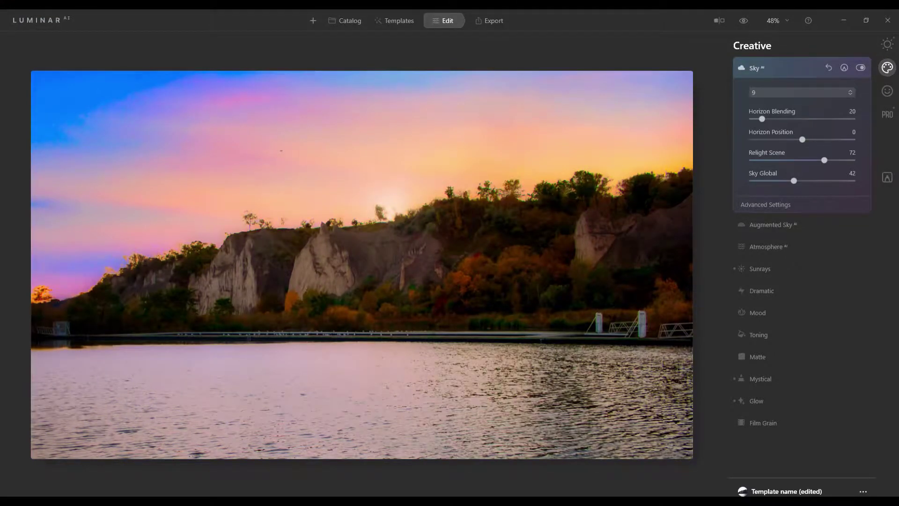
{"action": "left_click_drag", "start_coordinate": [825, 160], "coordinate": [852, 160]}
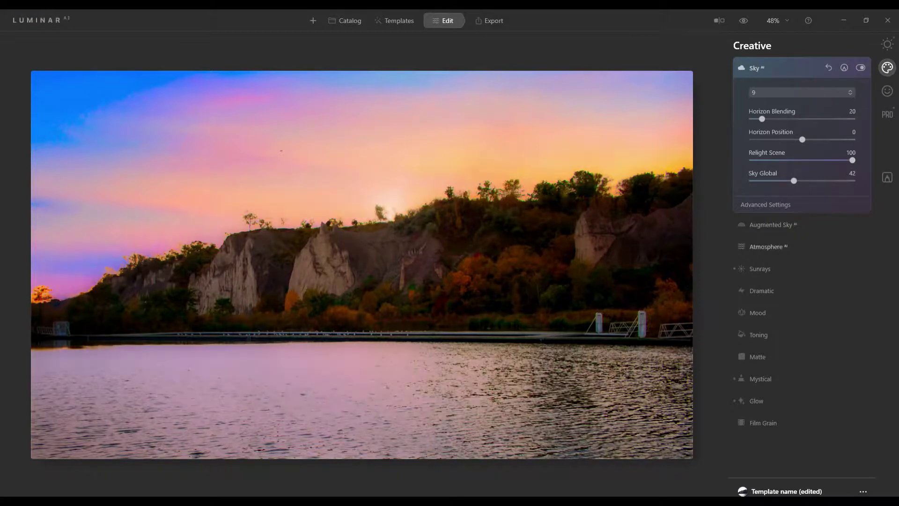
Load the custom sky 5.jpg, swap it for 1.jpg, and lower Relight Scene to about 11 or less.
{"action": "left_click", "coordinate": [802, 92]}
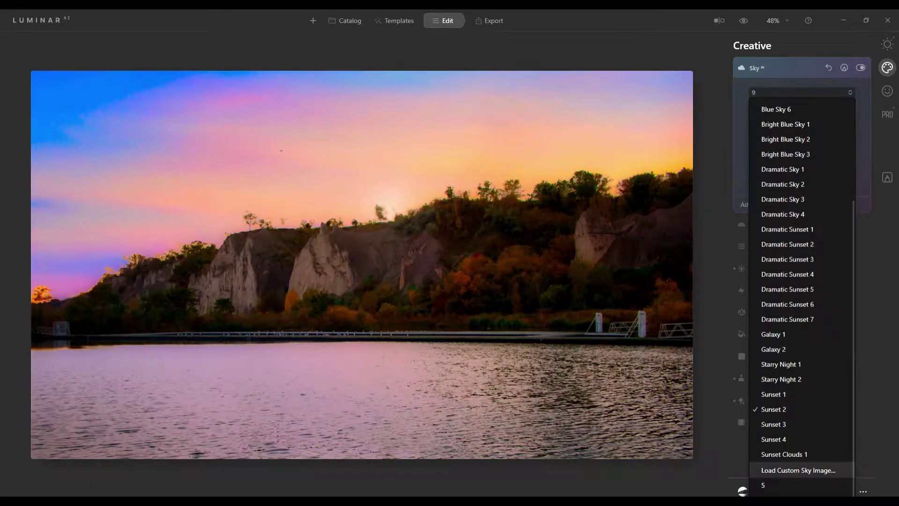
{"action": "left_click", "coordinate": [777, 467]}
{"action": "left_click", "coordinate": [353, 93]}
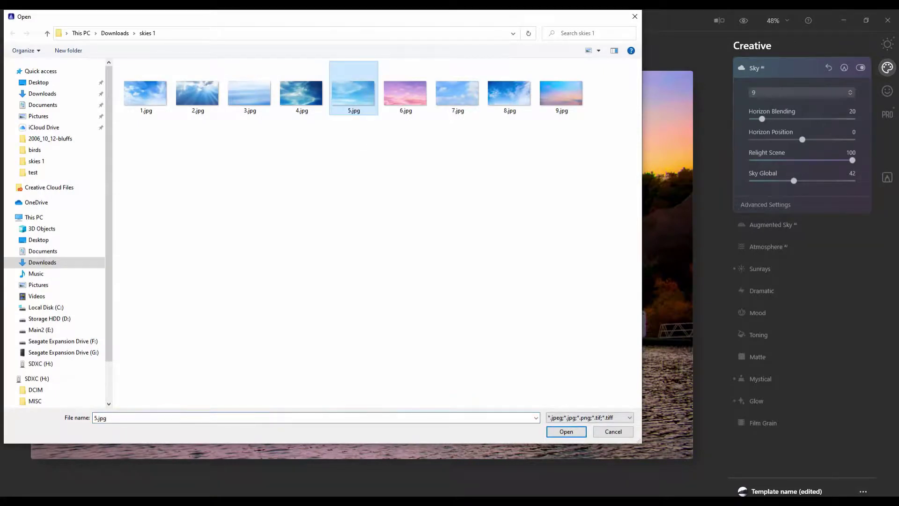
{"action": "key", "text": "Return"}
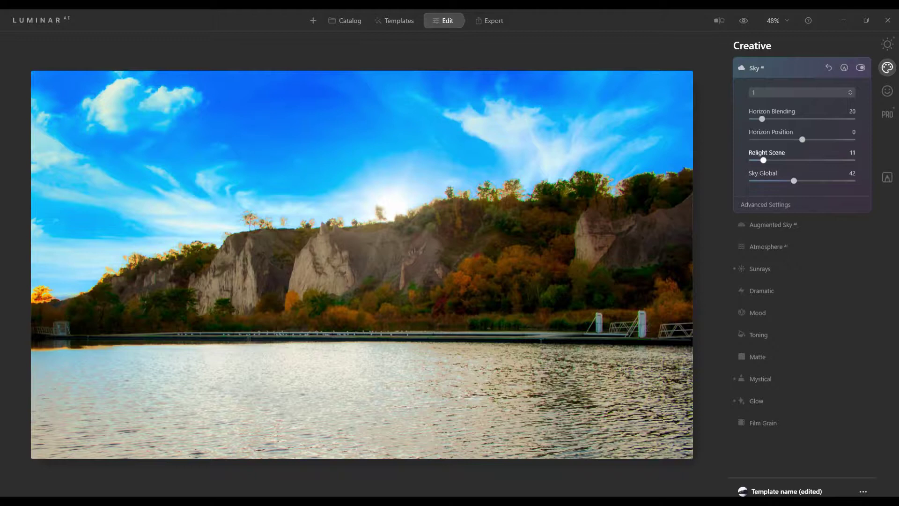
{"action": "left_click_drag", "start_coordinate": [764, 160], "coordinate": [757, 160]}
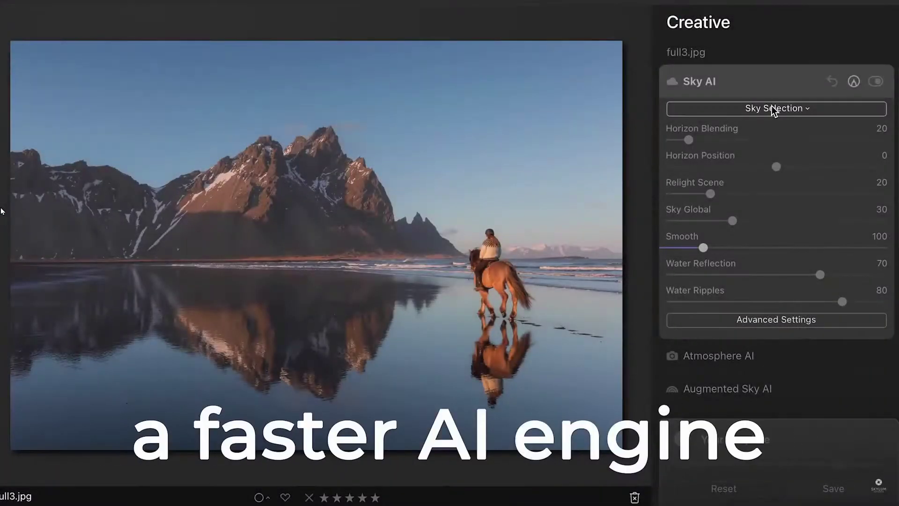
{"action": "left_click", "coordinate": [773, 109]}
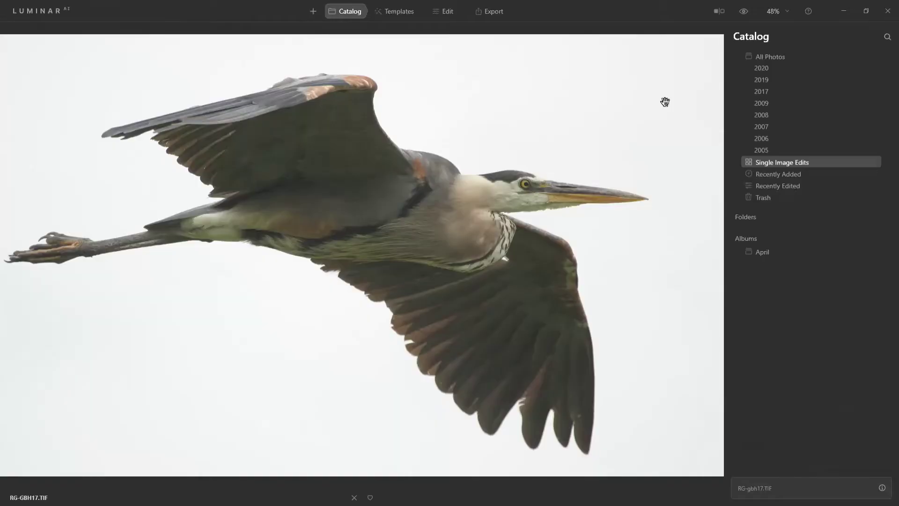